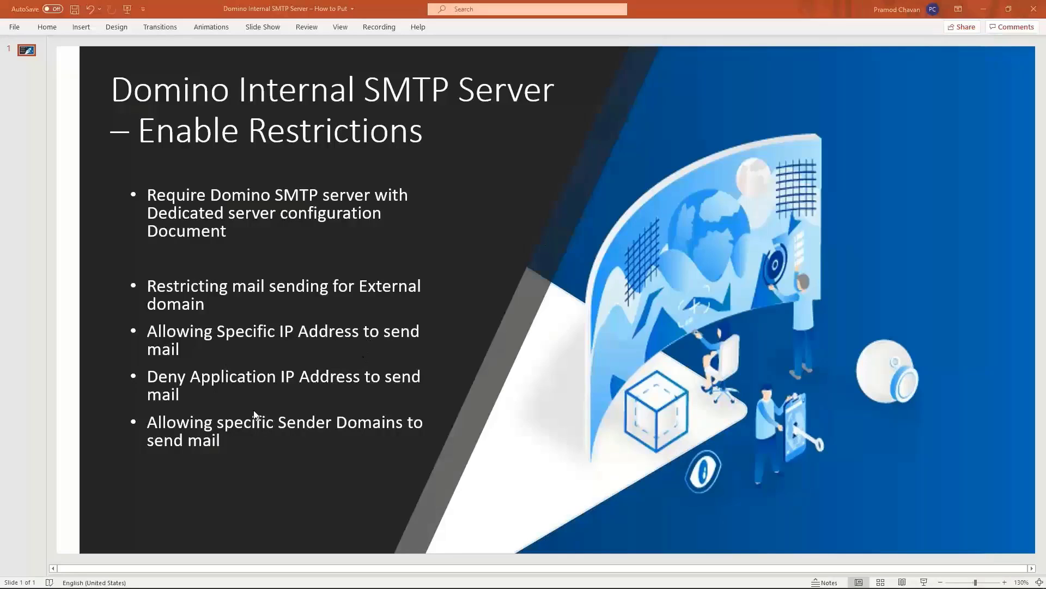
Step: On the remote server desktop, select TESTSERVER/TEST in the Domino Directory Configurations view
{"action": "mouse_move", "coordinate": [217, 582]}
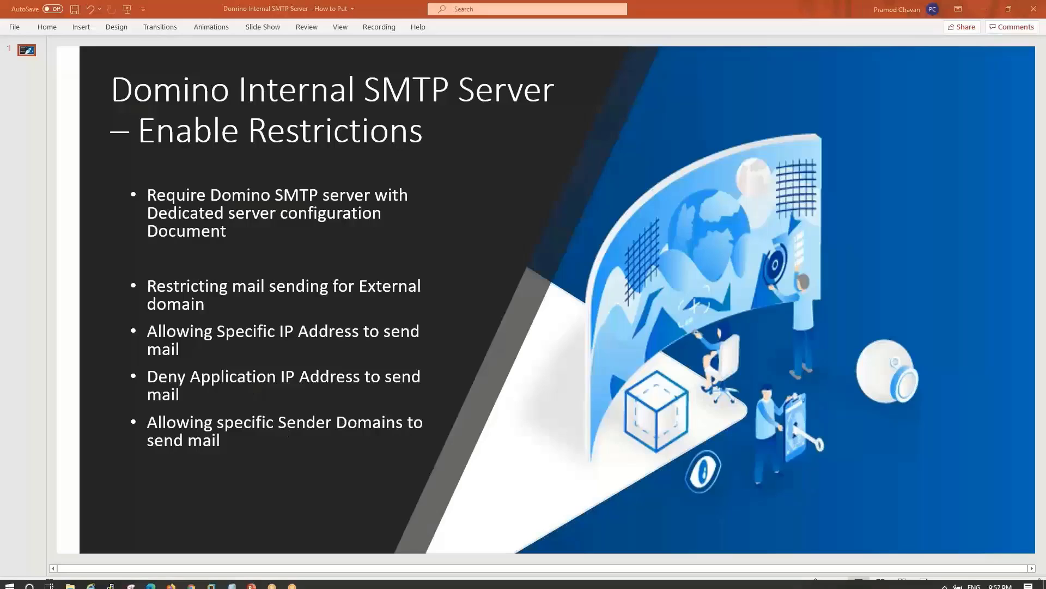
{"action": "left_click", "coordinate": [212, 518]}
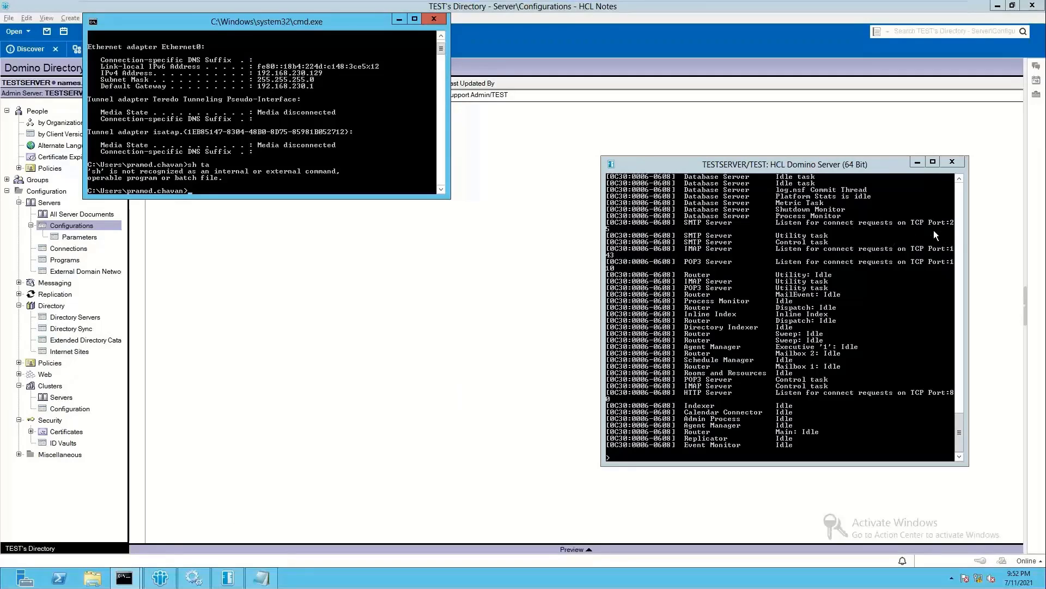
{"action": "left_click", "coordinate": [572, 63]}
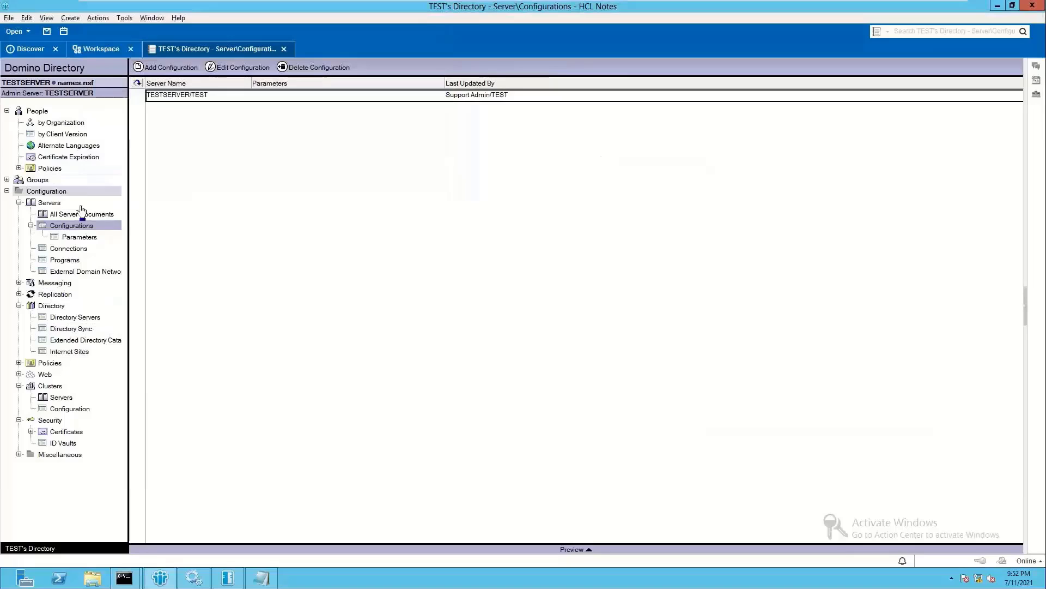
{"action": "left_click", "coordinate": [137, 83]}
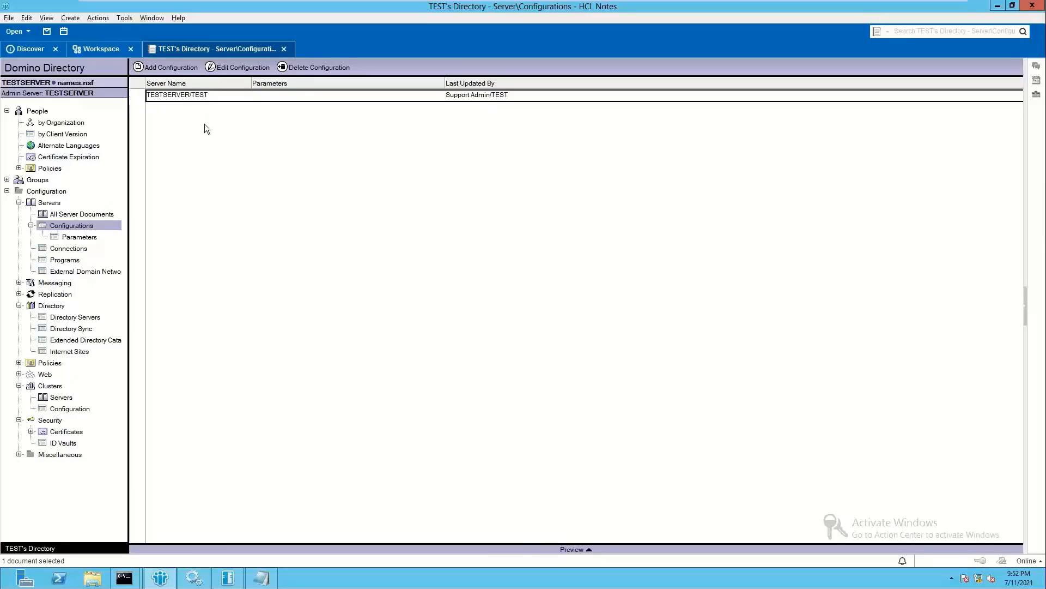
Step: Open TESTSERVER/TEST at Router/SMTP > Restrictions and Controls > SMTP Inbound Controls, scrolled to connection controls
{"action": "double_click", "coordinate": [234, 94]}
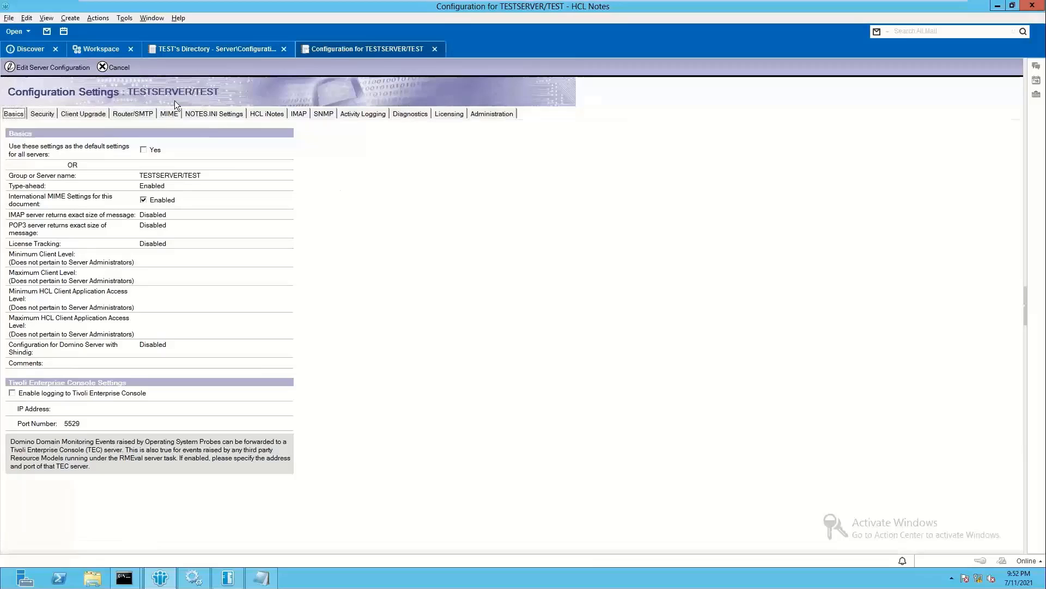
{"action": "left_click", "coordinate": [133, 114]}
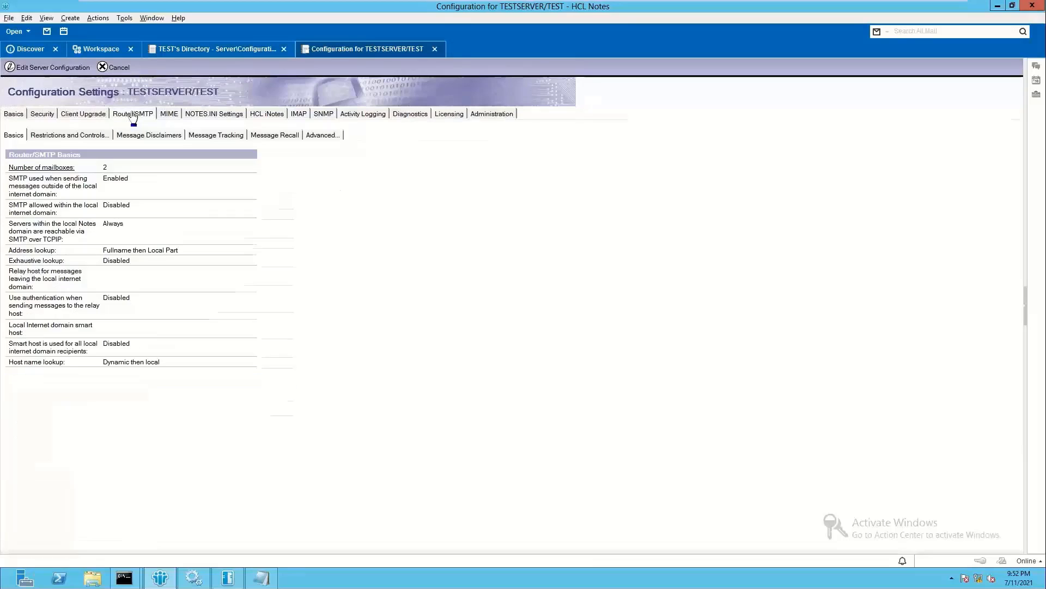
{"action": "left_click", "coordinate": [90, 137]}
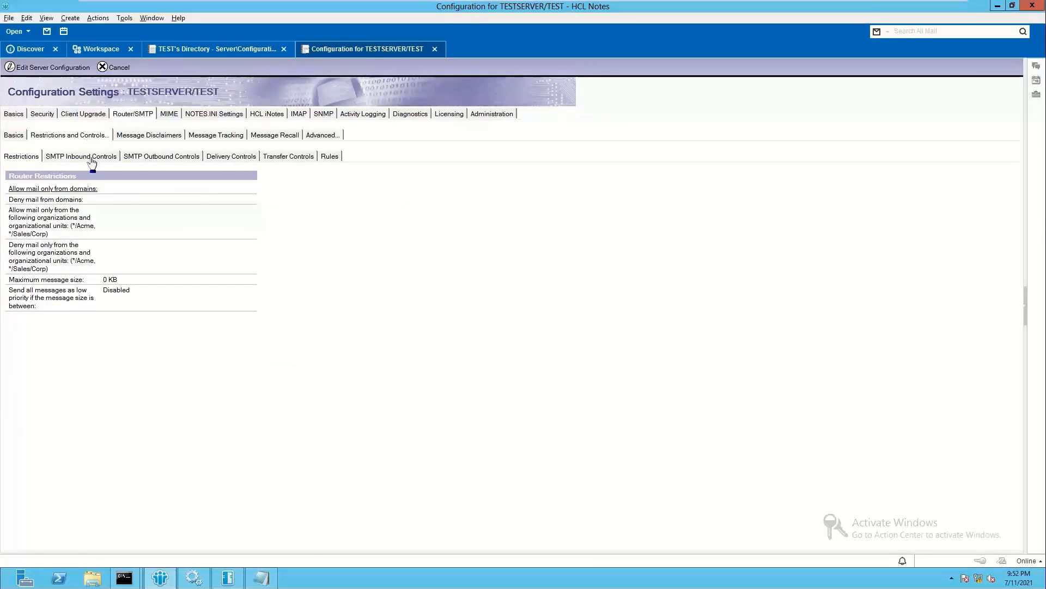
{"action": "left_click", "coordinate": [93, 159]}
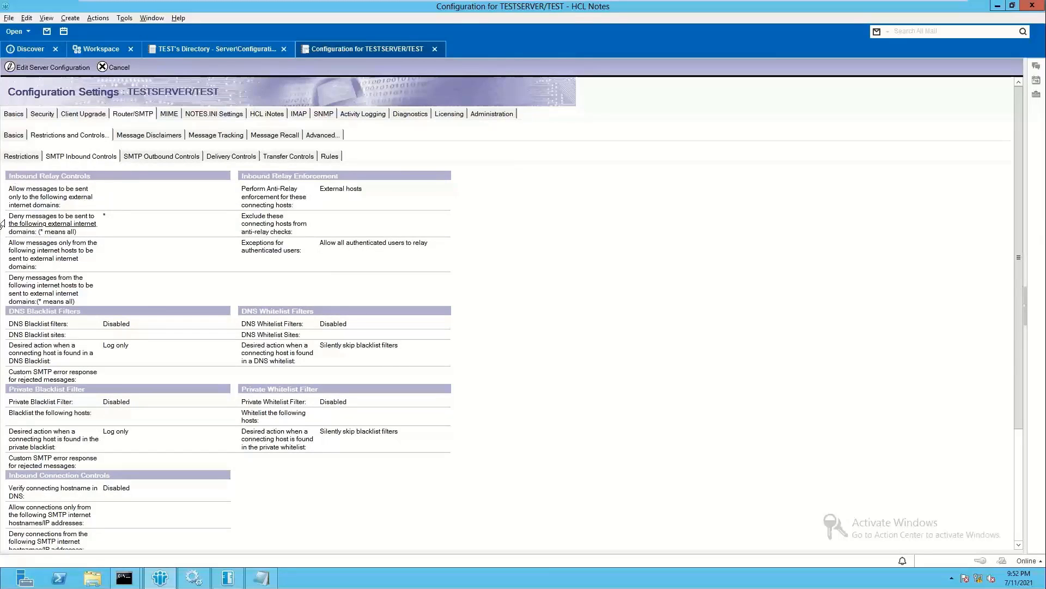
{"action": "left_click", "coordinate": [65, 229]}
{"action": "left_click", "coordinate": [102, 233]}
{"action": "left_click", "coordinate": [48, 222]}
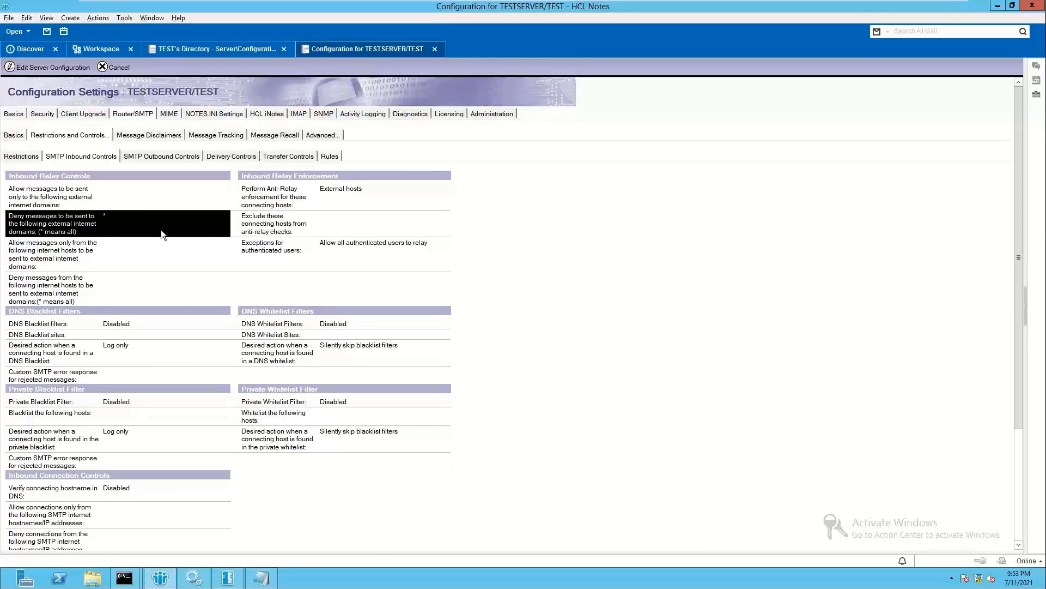
{"action": "scroll", "coordinate": [183, 301], "scroll_direction": "down", "scroll_amount": 5}
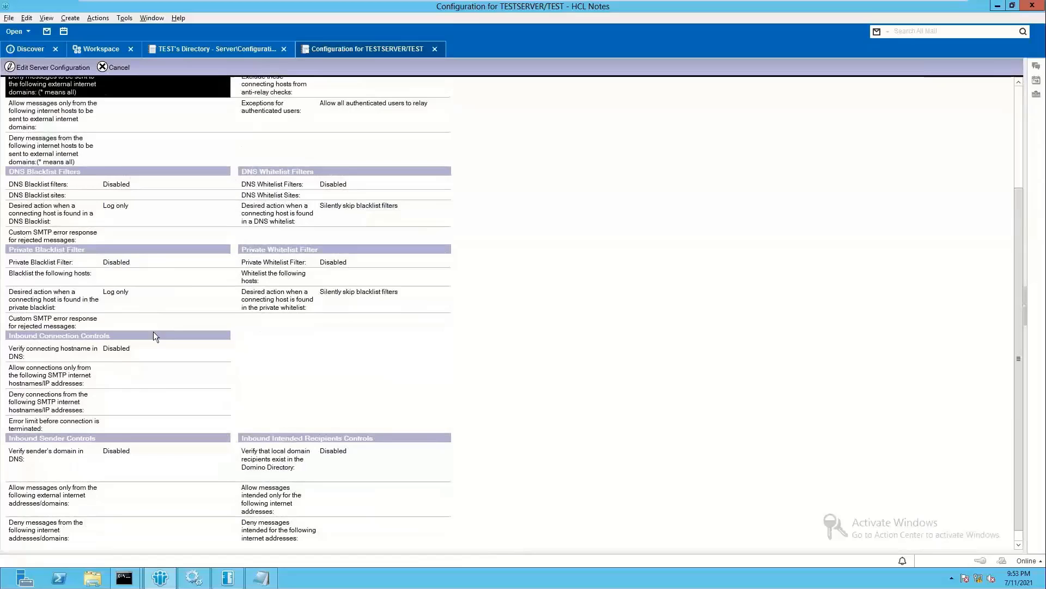
Step: Edit the document and allow connections only from [192.168.230.129] and [192.168.230.128]
{"action": "double_click", "coordinate": [161, 377]}
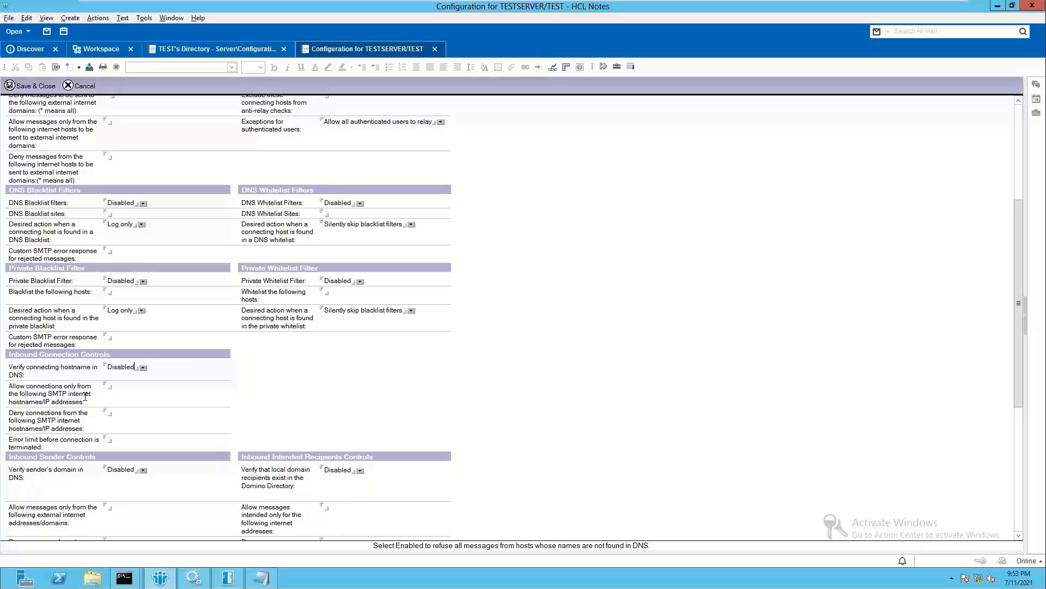
{"action": "left_click", "coordinate": [151, 387]}
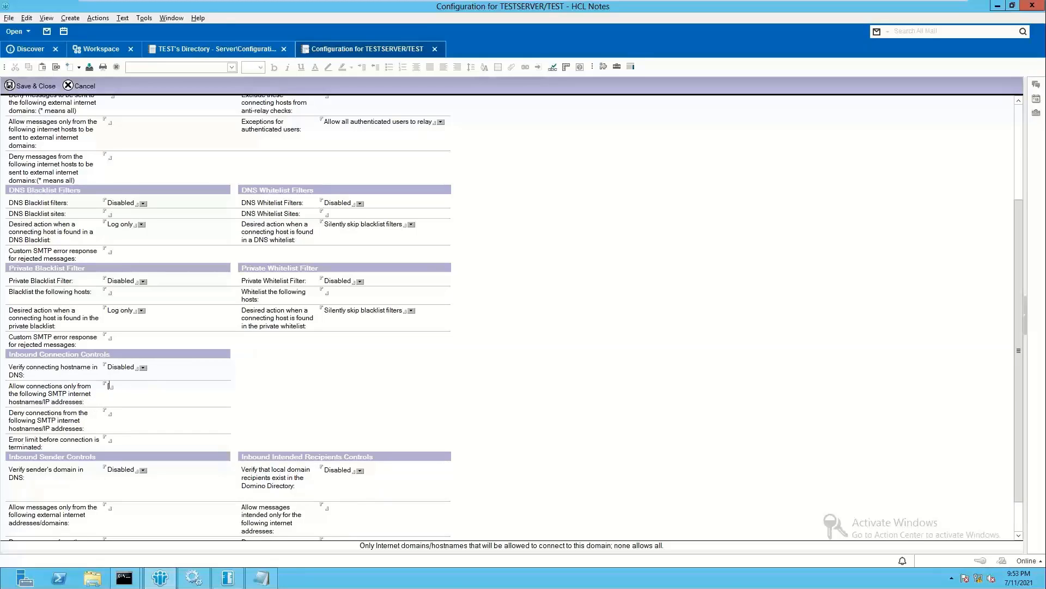
{"action": "type", "text": "[192.168.230.129]"}
{"action": "key", "text": "Return"}
{"action": "type", "text": "[192.168.230.128]"}
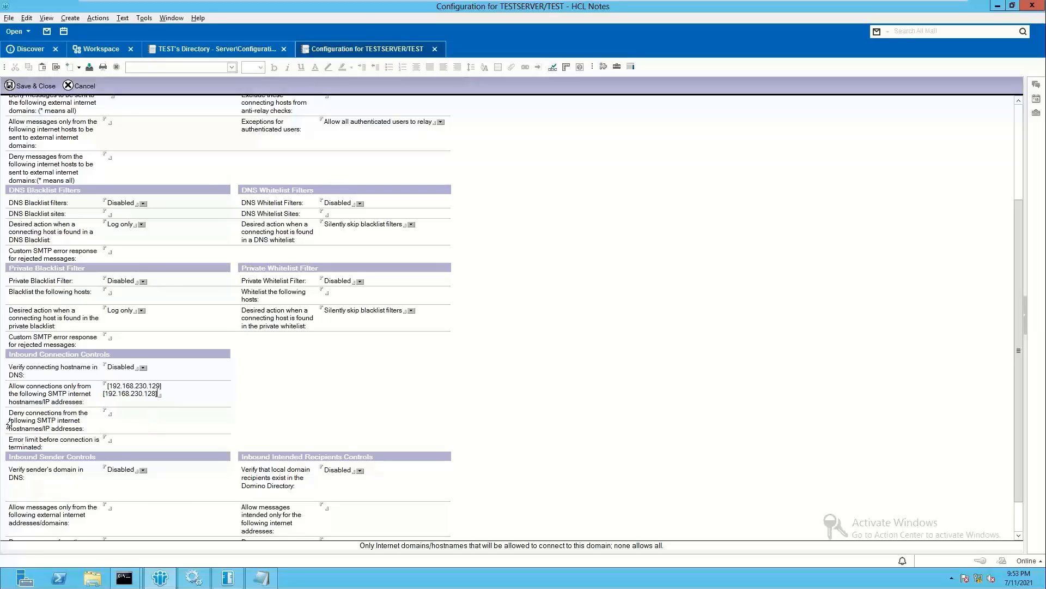
Step: Deny SMTP connections from [192.168.130.1]
{"action": "left_click", "coordinate": [134, 412]}
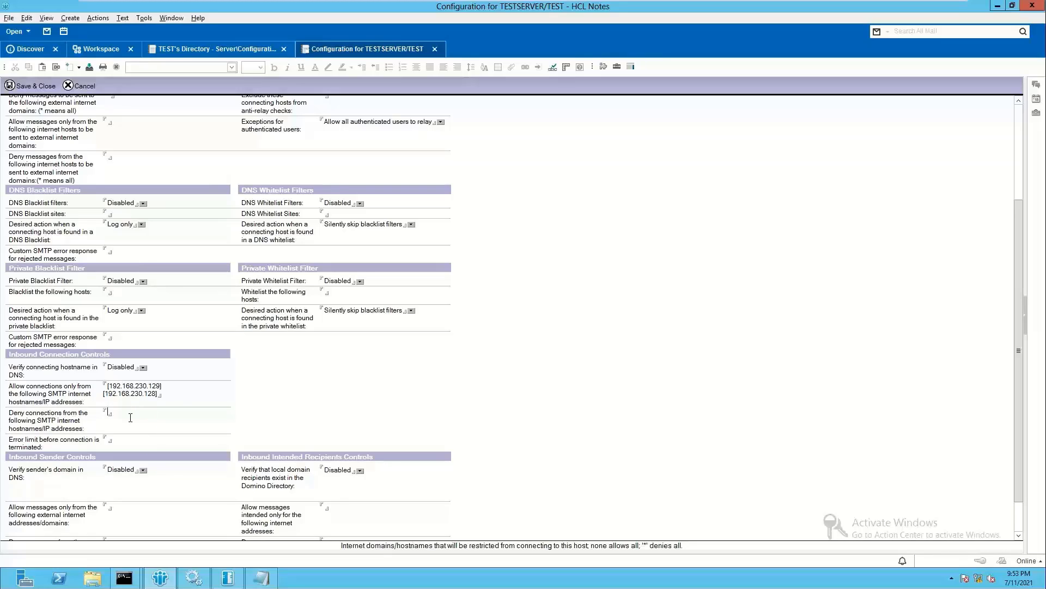
{"action": "type", "text": "[192.168.130.1]"}
{"action": "scroll", "coordinate": [82, 362], "scroll_direction": "down", "scroll_amount": 1}
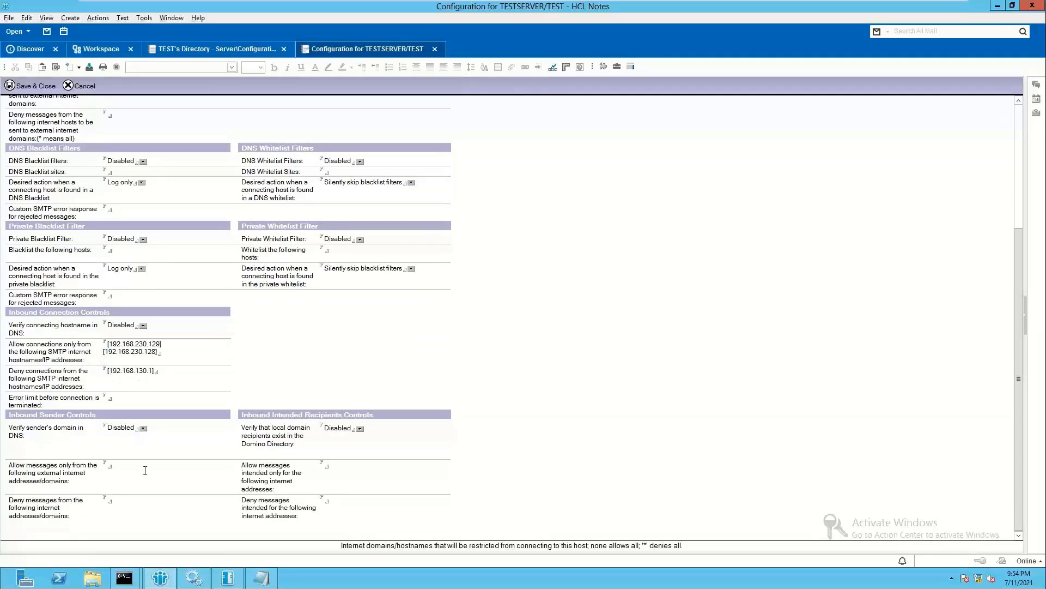
Step: Enter mytest.com and abc.com as the only allowed external sender domains
{"action": "left_click", "coordinate": [108, 467]}
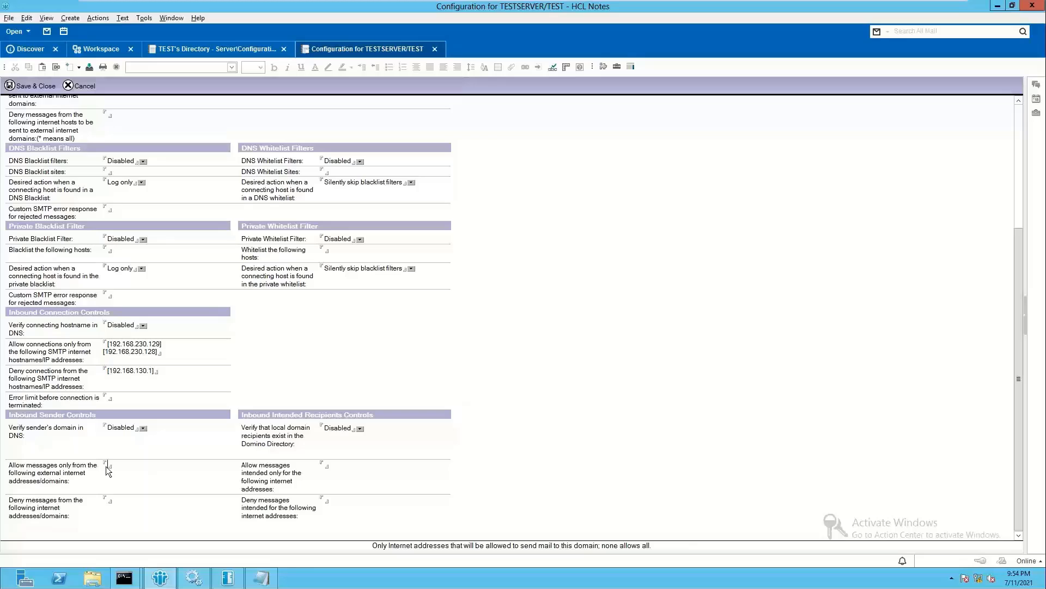
{"action": "type", "text": "mytest."}
{"action": "type", "text": "com "}
{"action": "type", "text": "abc.com"}
Step: Save the configuration, then run 'tell router update config' and the SMTP update config in the Domino console
{"action": "key", "text": "Escape"}
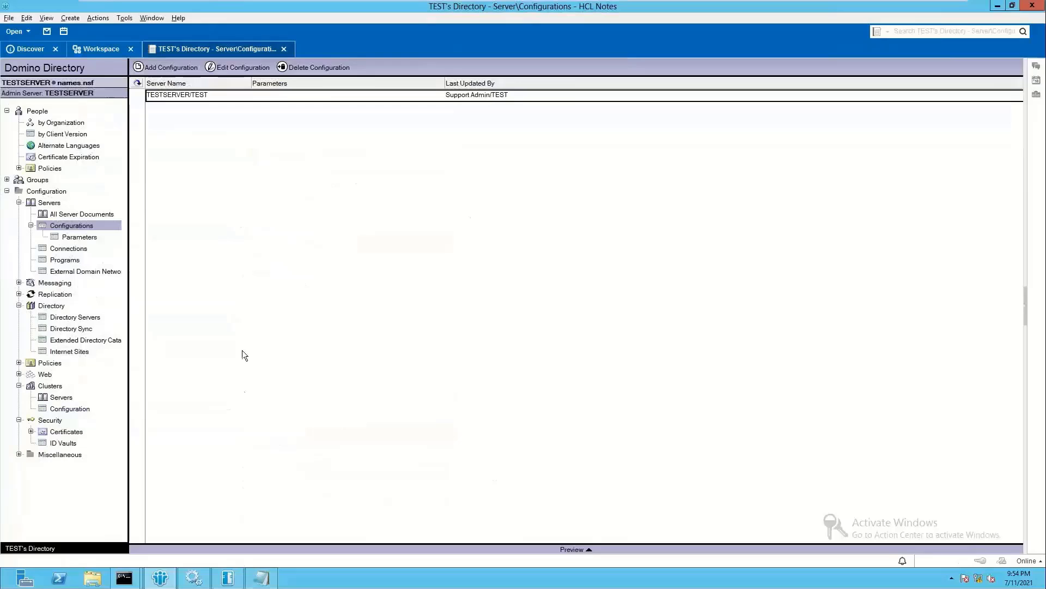
{"action": "left_click", "coordinate": [228, 578]}
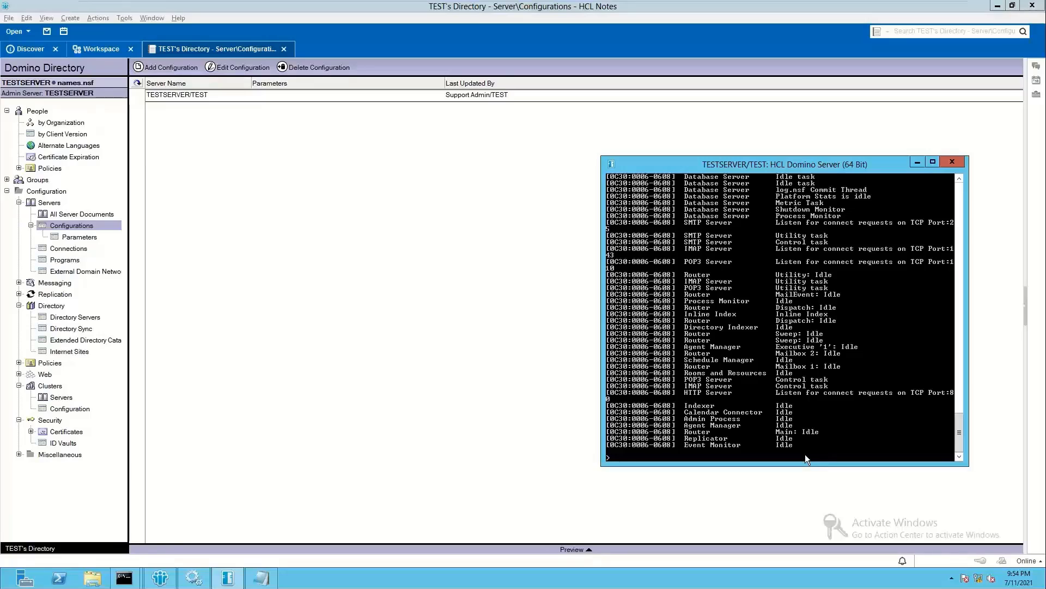
{"action": "type", "text": "tell router update config"}
{"action": "key", "text": "Return"}
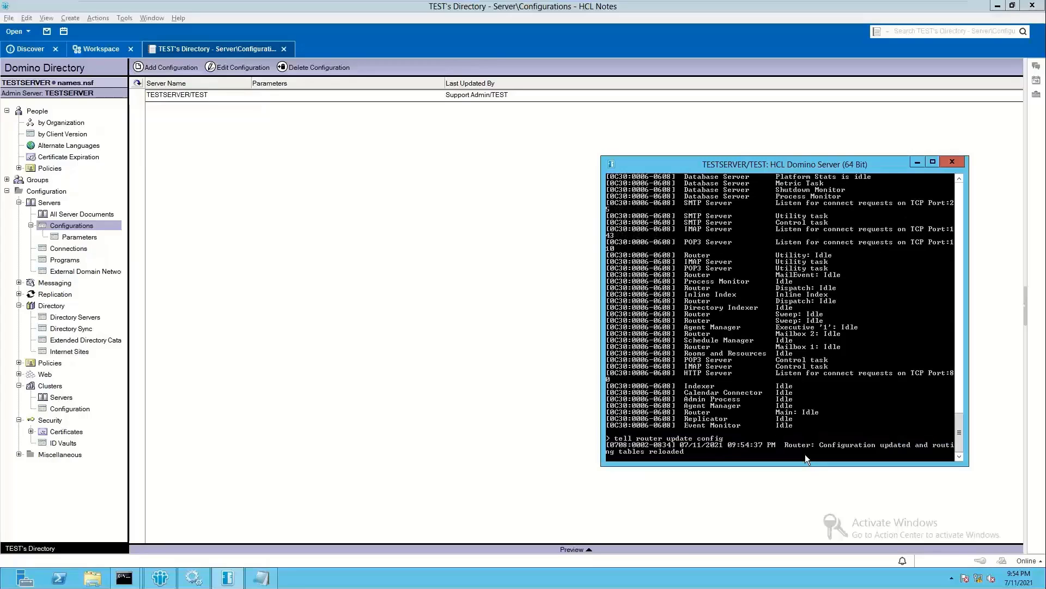
{"action": "type", "text": "tell"}
{"action": "type", "text": " sm"}
{"action": "type", "text": "tp c"}
{"action": "type", "text": " update config"}
{"action": "key", "text": "Return"}
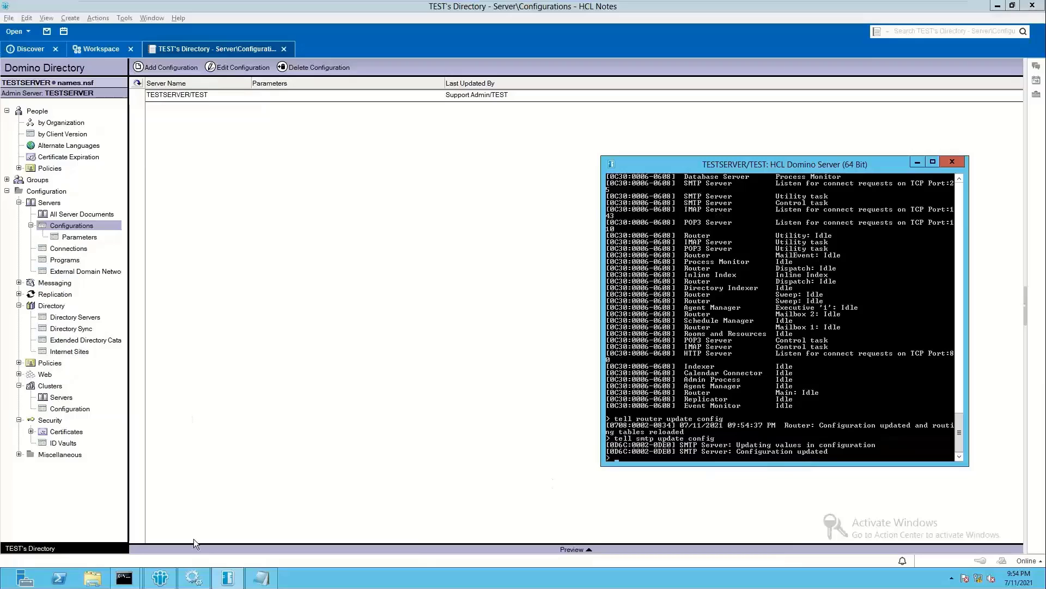
Step: Reconnect by telnet to the server's SMTP port and send 'ehlo server'
{"action": "mouse_move", "coordinate": [125, 578]}
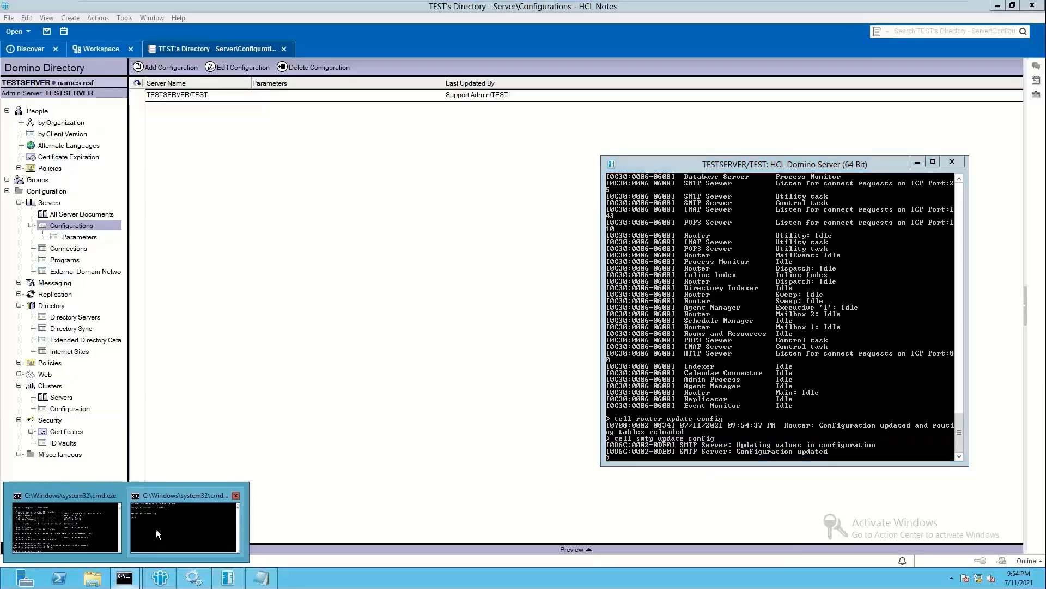
{"action": "left_click", "coordinate": [173, 528]}
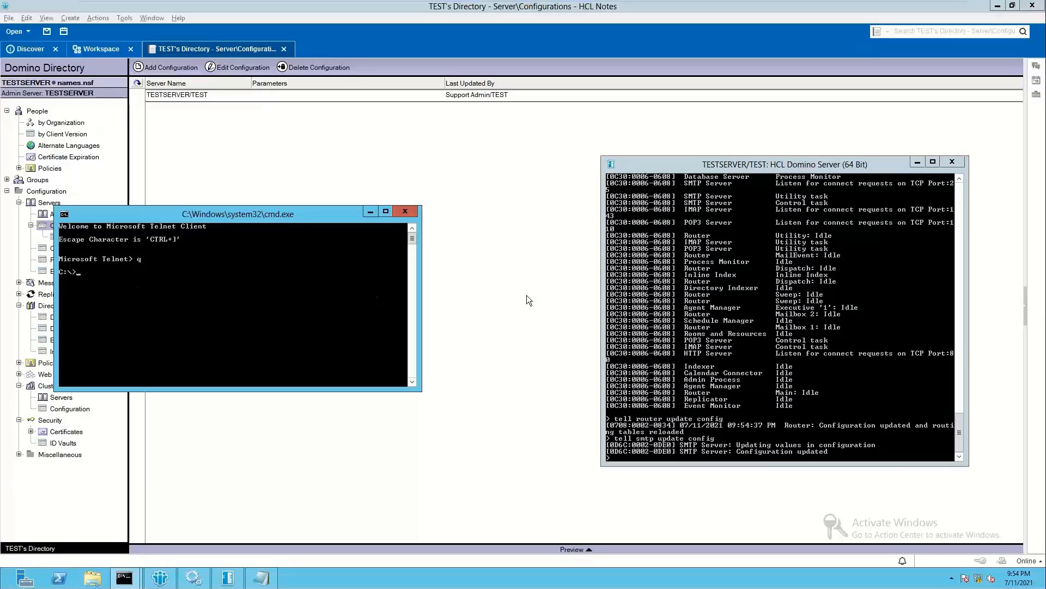
{"action": "key", "text": "Up"}
{"action": "key", "text": "Return"}
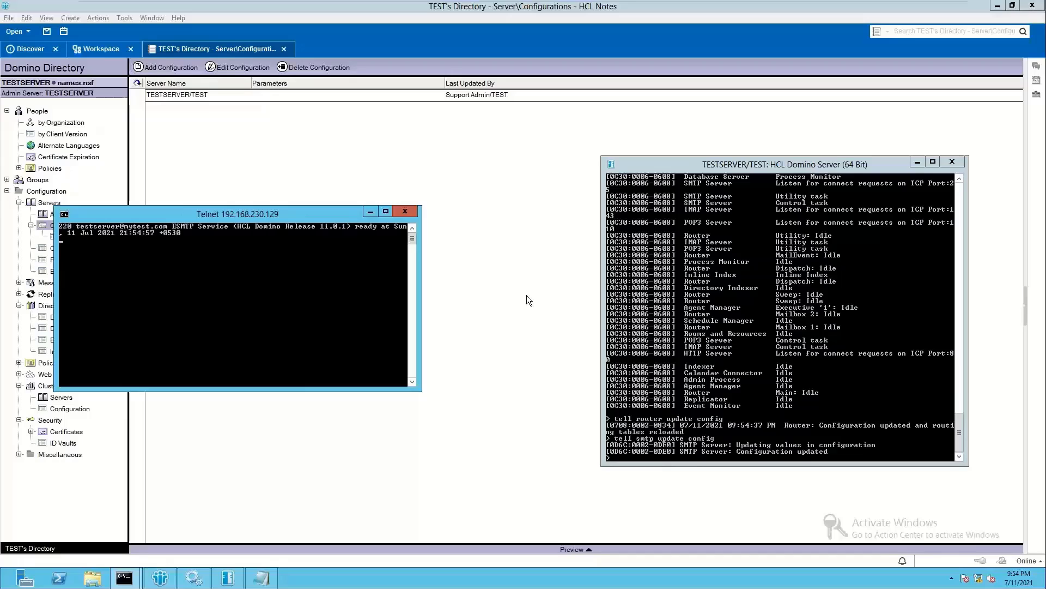
{"action": "type", "text": "ehlo"}
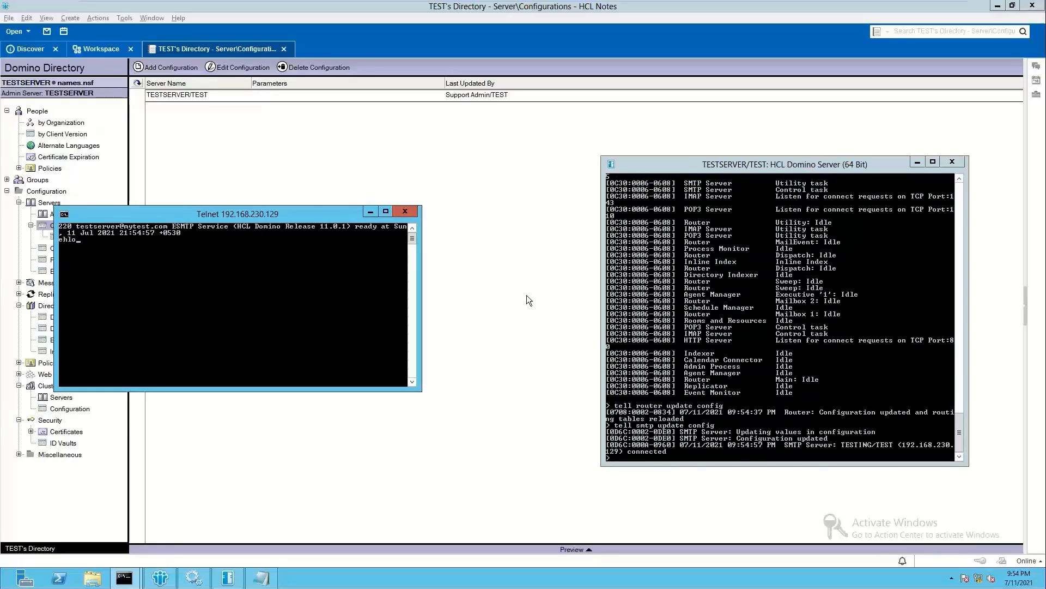
{"action": "type", "text": " server"}
{"action": "key", "text": "Return"}
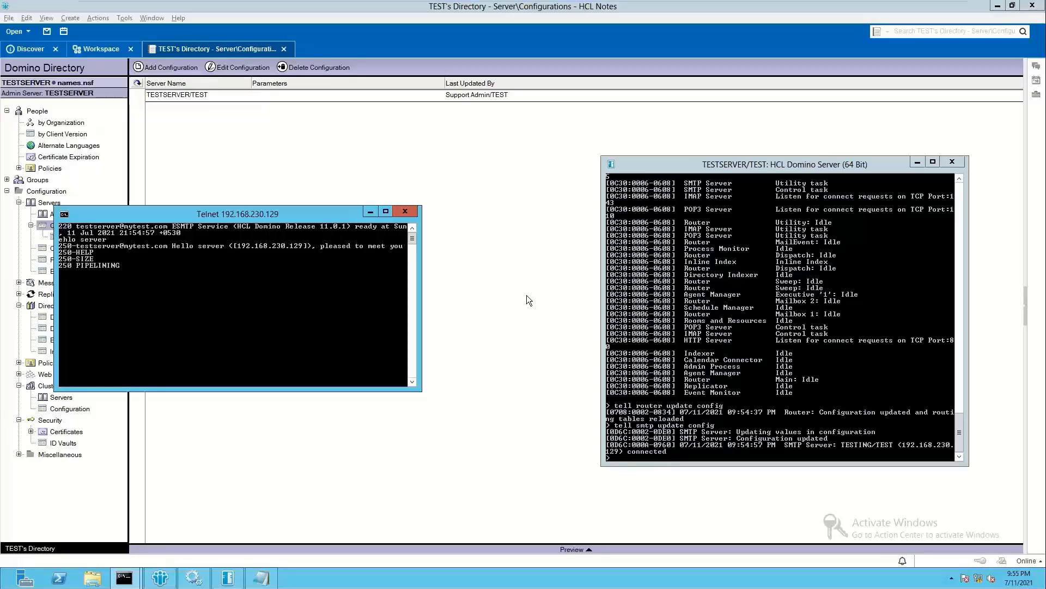
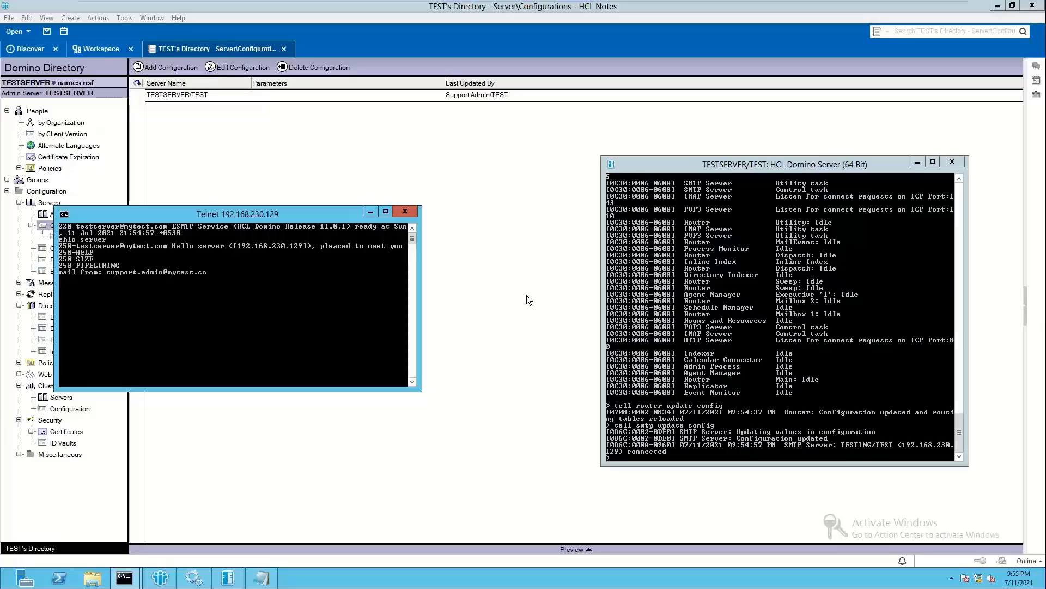
Step: Send MAIL FROM with a mytest.com, an abc.com and a gmail.com sender address
{"action": "key", "text": "Return"}
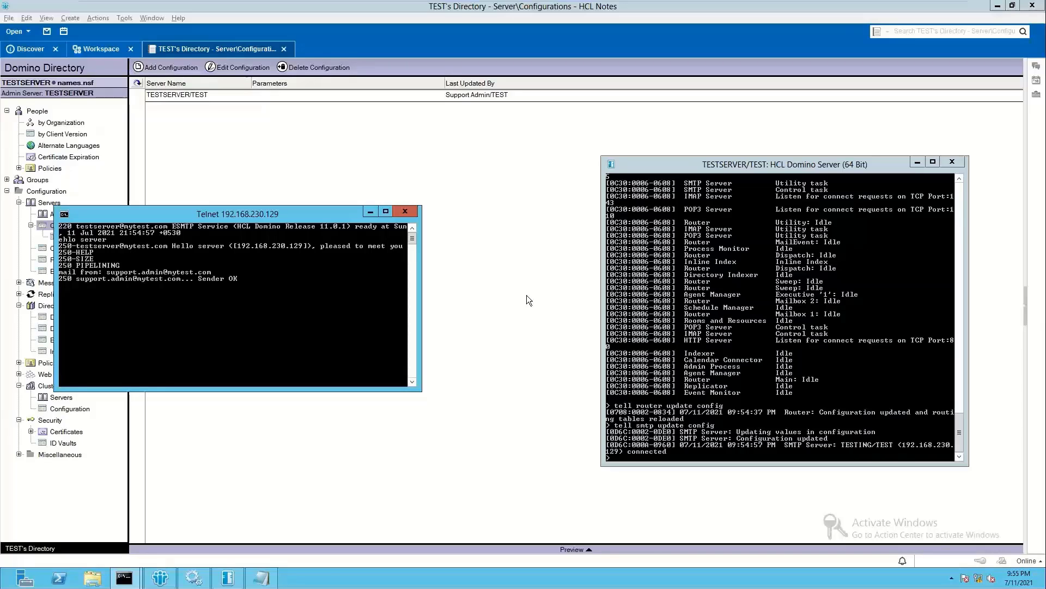
{"action": "key", "text": "Return"}
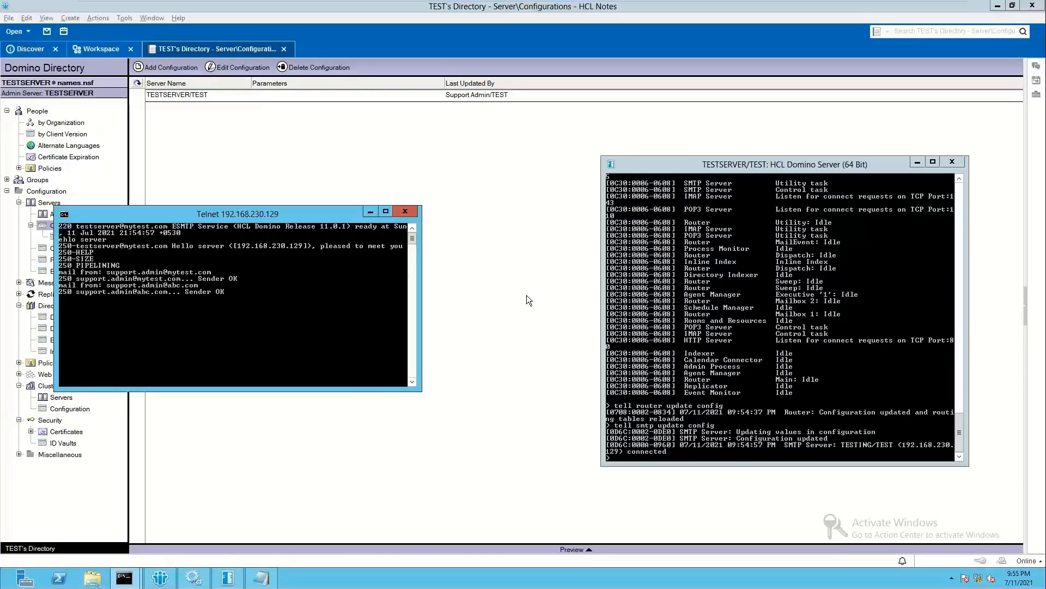
{"action": "key", "text": "Return"}
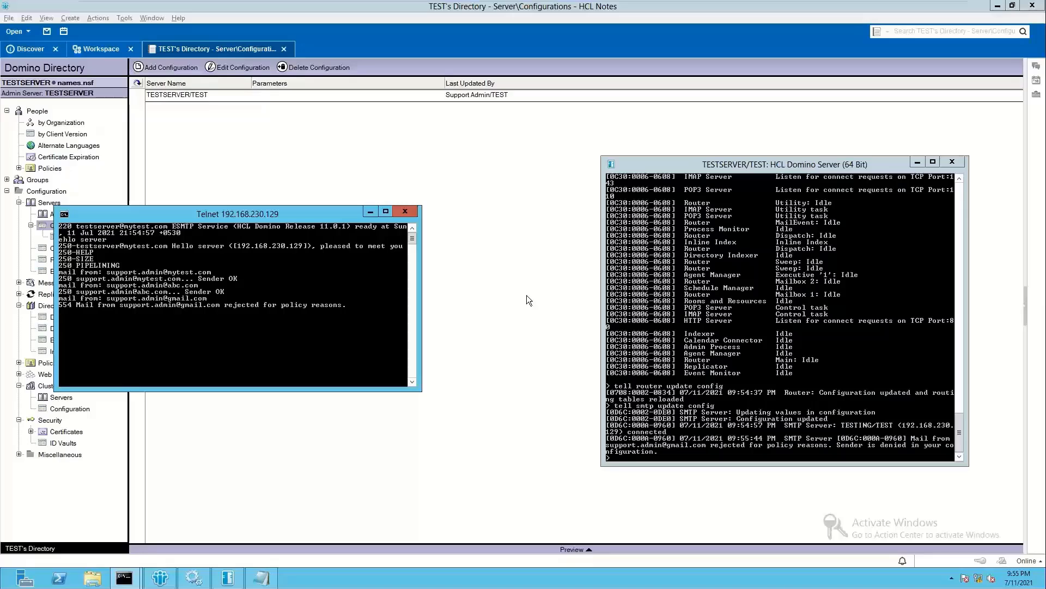
Step: Give a mytest.com sender, then RCPT TO a mytest.com recipient and a gmail recipient
{"action": "key", "text": "Return"}
{"action": "type", "text": "mail from"}
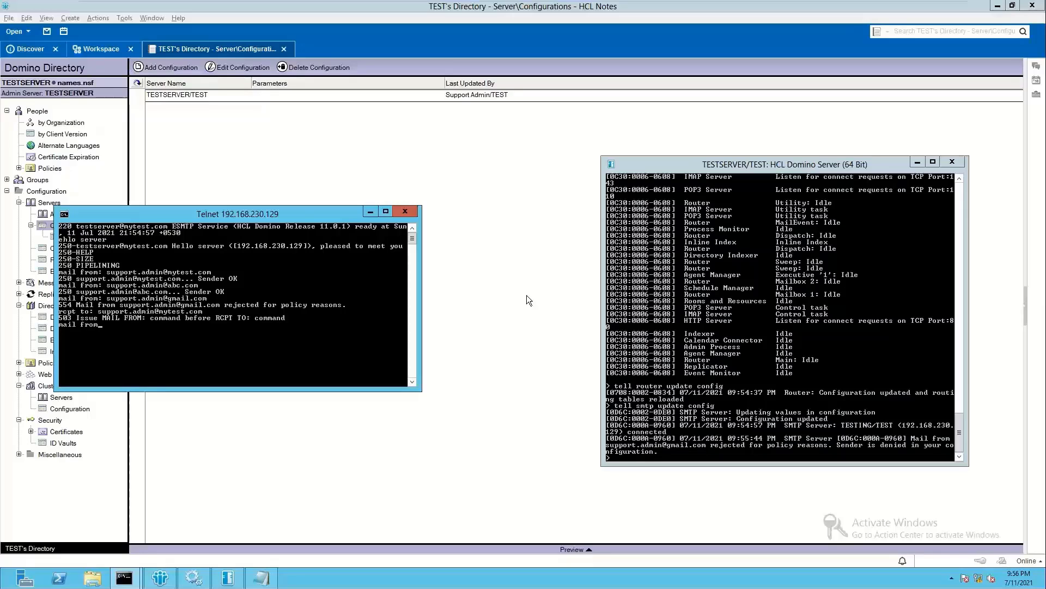
{"action": "key", "text": "Return"}
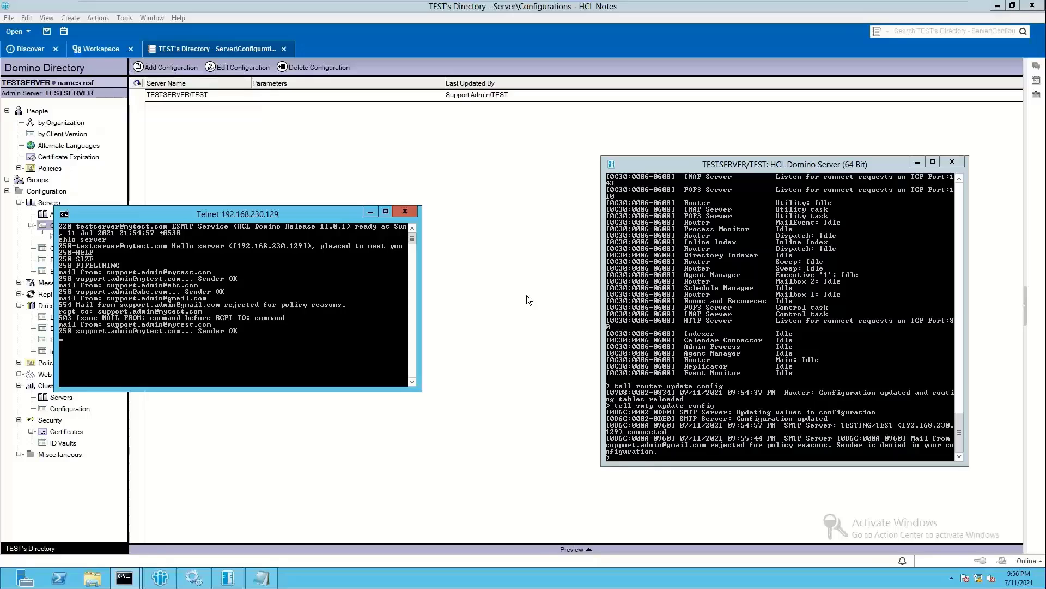
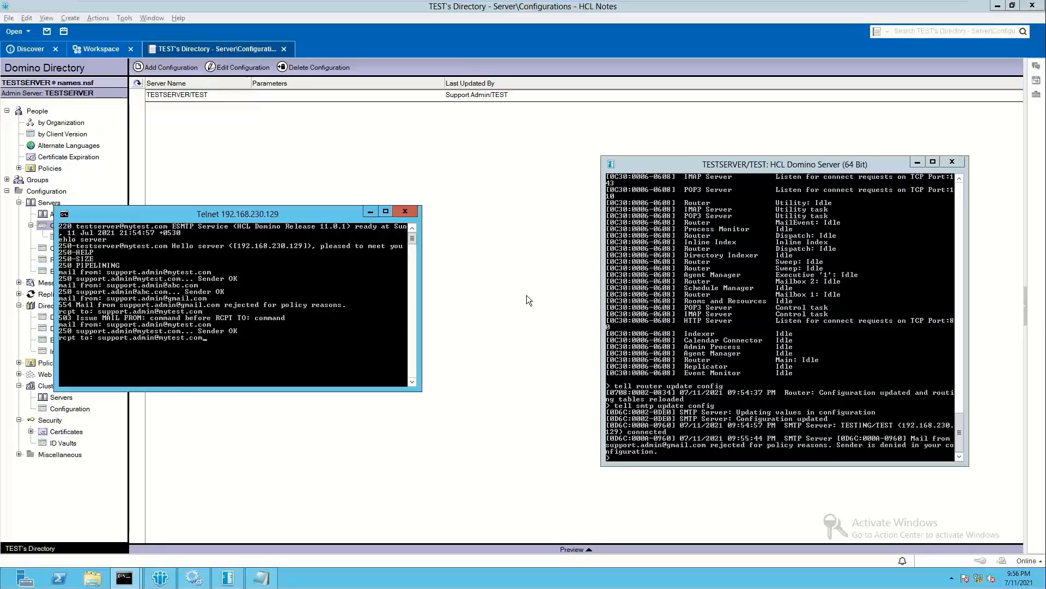
{"action": "key", "text": "Return"}
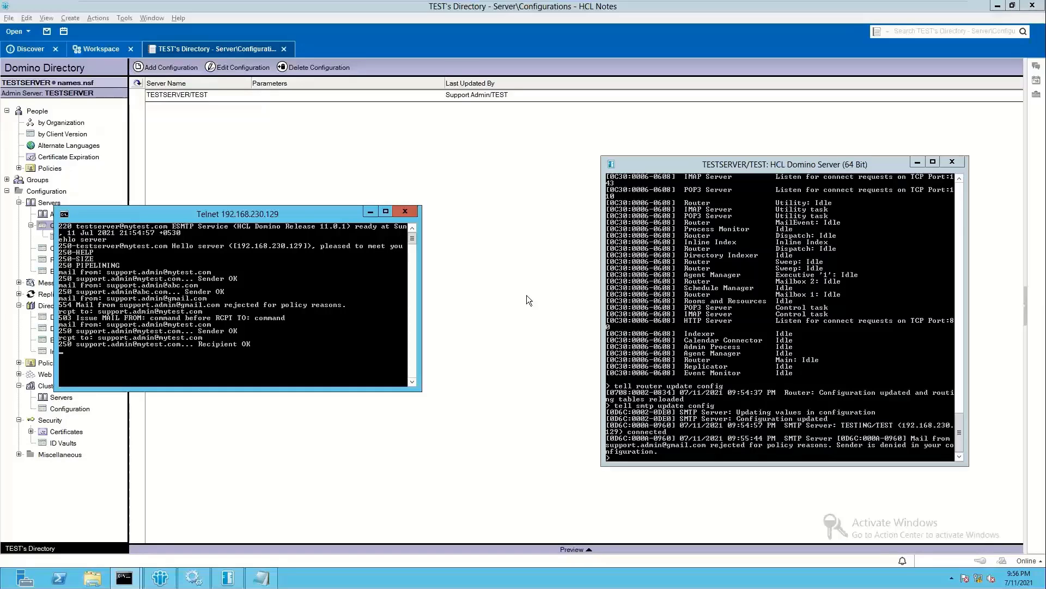
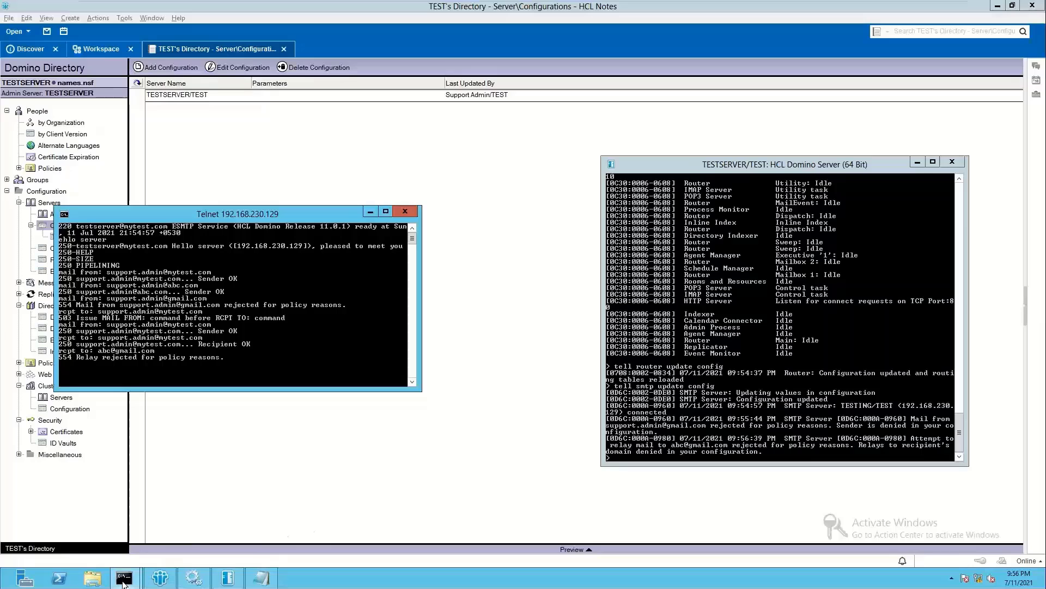
Step: On the other virtual machine, clear the prompt and reconnect by telnet to the mail server
{"action": "mouse_move", "coordinate": [658, 9]}
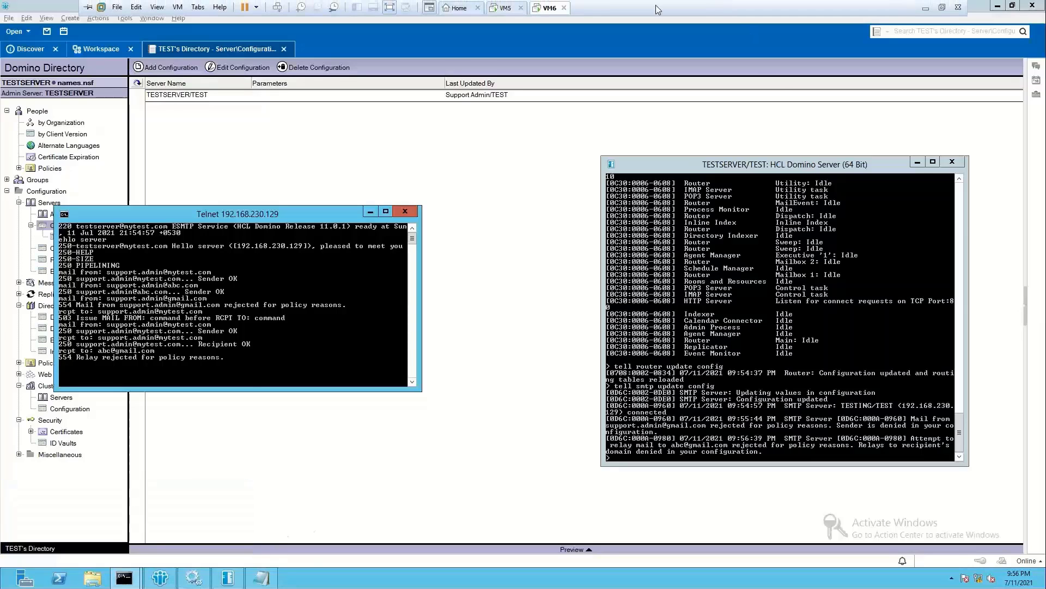
{"action": "left_click", "coordinate": [505, 8]}
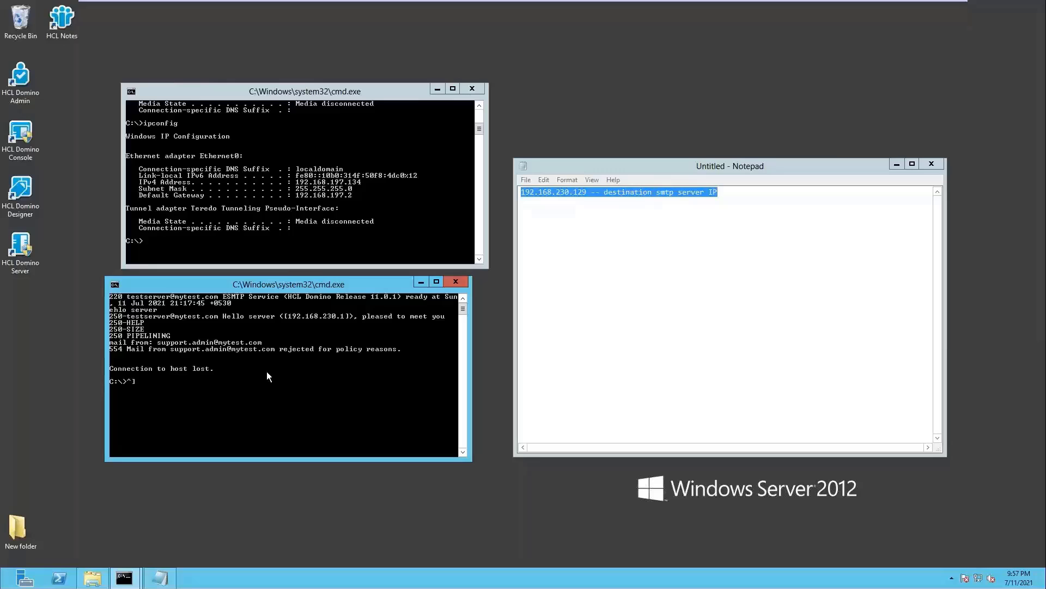
{"action": "key", "text": "BackSpace"}
{"action": "key", "text": "Tab"}
{"action": "key", "text": "BackSpace"}
{"action": "key", "text": "BackSpace"}
{"action": "key", "text": "BackSpace"}
{"action": "key", "text": "BackSpace"}
{"action": "key", "text": "BackSpace"}
{"action": "key", "text": "BackSpace"}
{"action": "key", "text": "BackSpace"}
{"action": "key", "text": "BackSpace"}
{"action": "key", "text": "BackSpace"}
{"action": "key", "text": "BackSpace"}
{"action": "key", "text": "BackSpace"}
{"action": "key", "text": "BackSpace"}
{"action": "key", "text": "Up"}
{"action": "key", "text": "Return"}
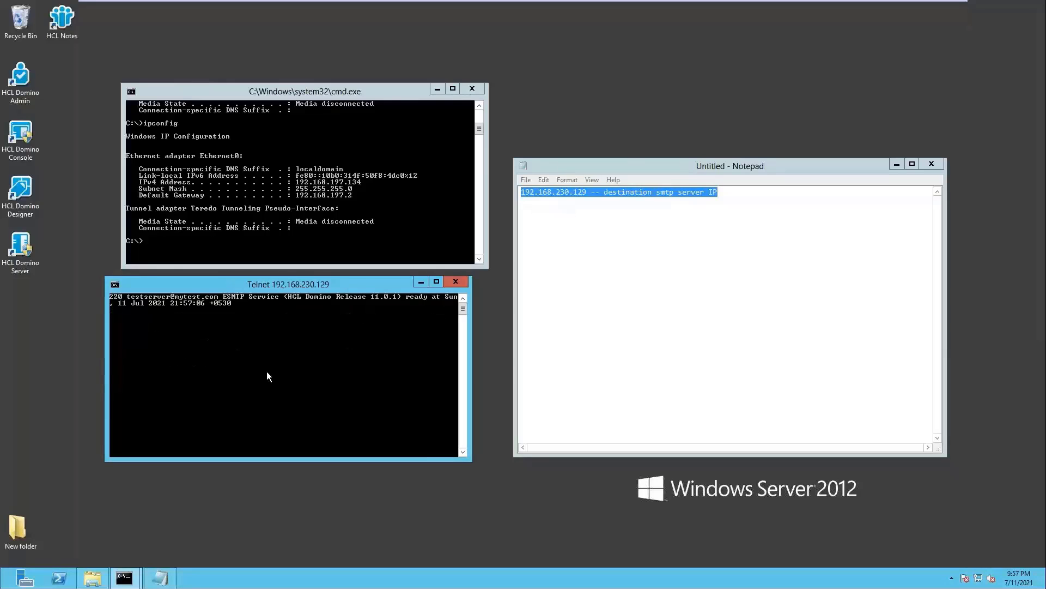
Step: Send 'ehlo server' and a MAIL FROM with a mytest.com sender address
{"action": "type", "text": "ehlo server"}
{"action": "key", "text": "Return"}
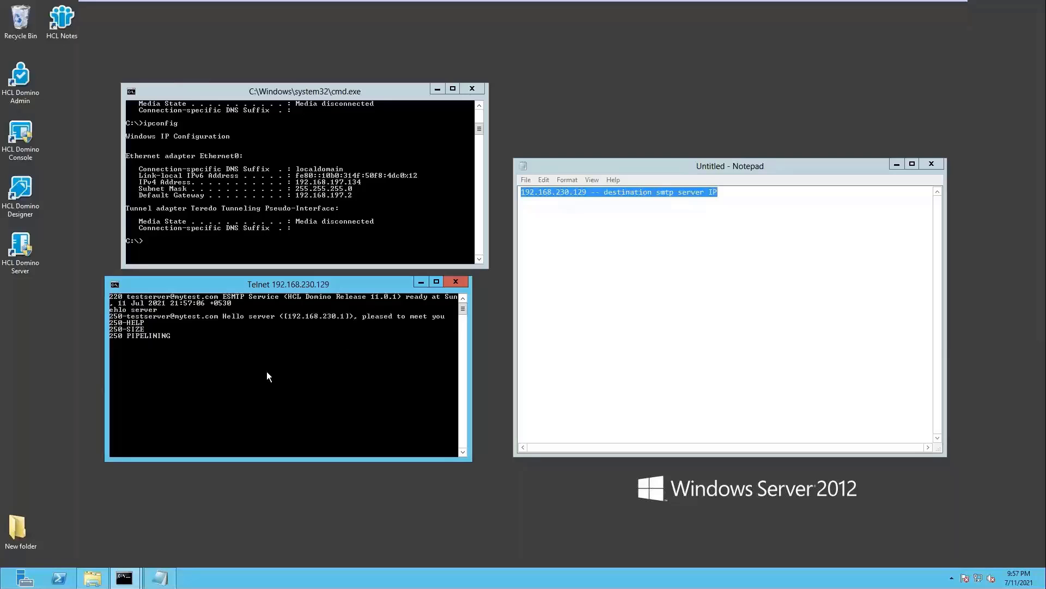
{"action": "key", "text": "Return"}
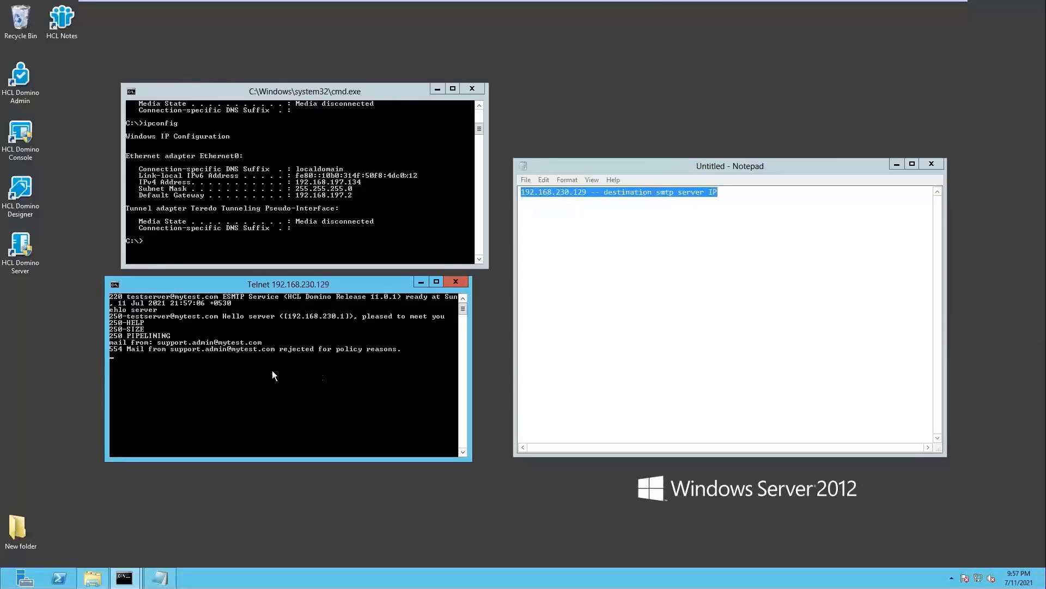
Step: Return to the server's virtual machine and the Domino Directory view
{"action": "mouse_move", "coordinate": [661, 3]}
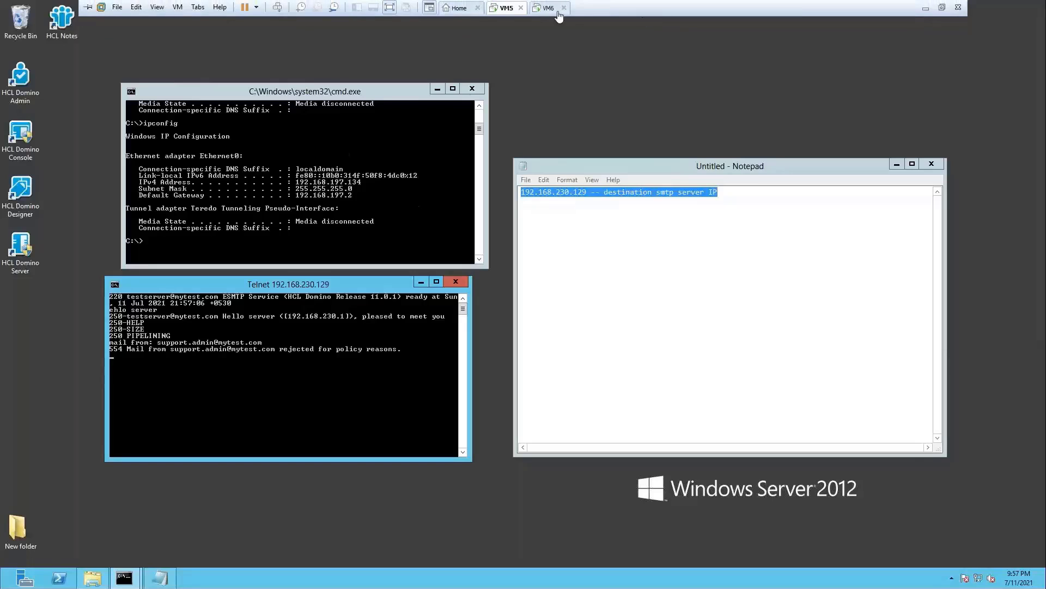
{"action": "left_click", "coordinate": [549, 8]}
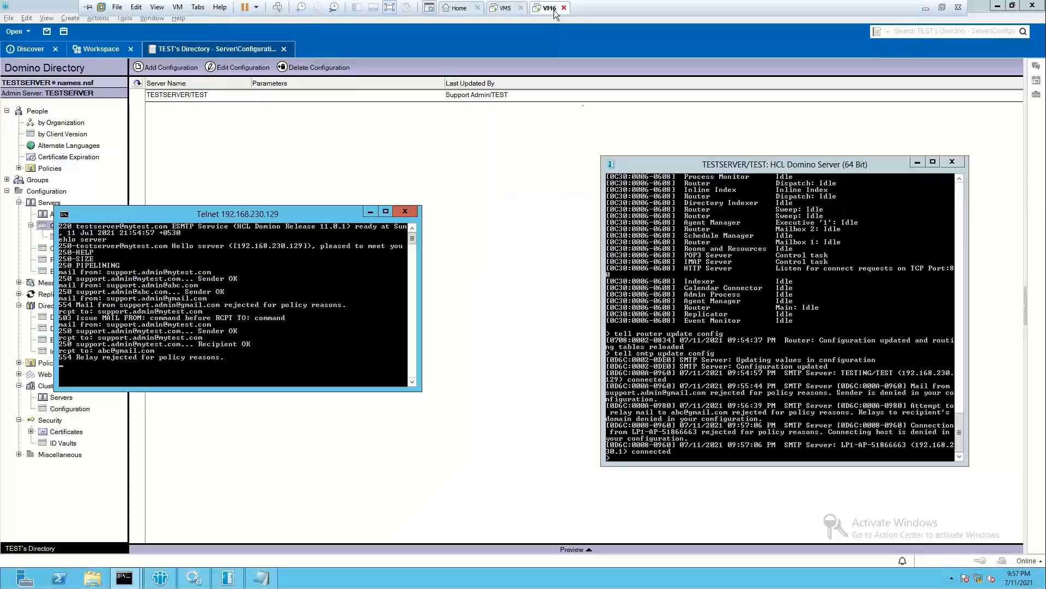
{"action": "left_click", "coordinate": [553, 147]}
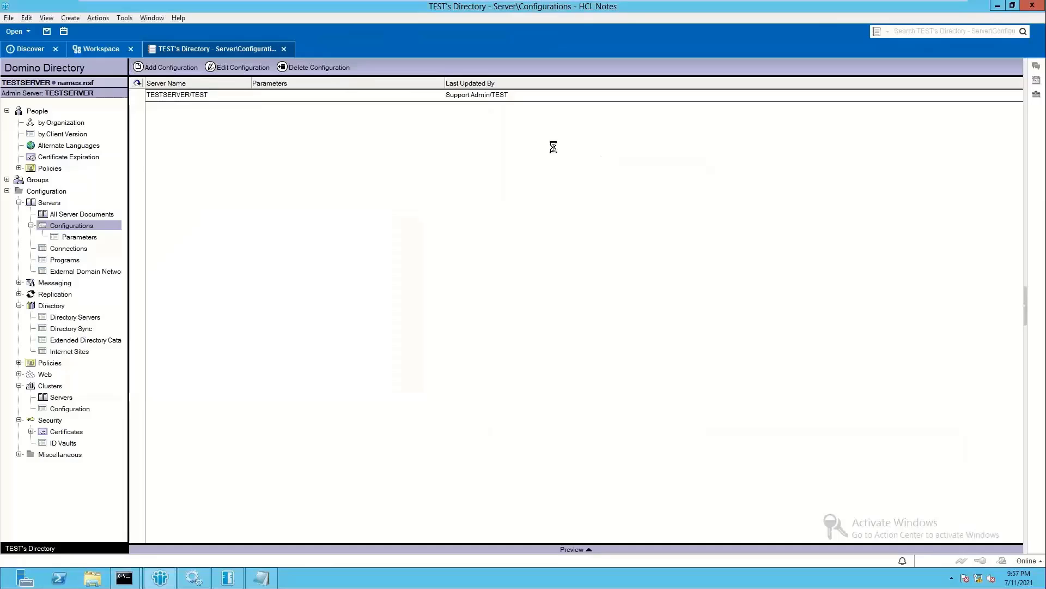
Step: Open TESTSERVER/TEST's SMTP Inbound Controls and scroll through the denied IP [192.168.130.1] and sender domains
{"action": "double_click", "coordinate": [212, 94]}
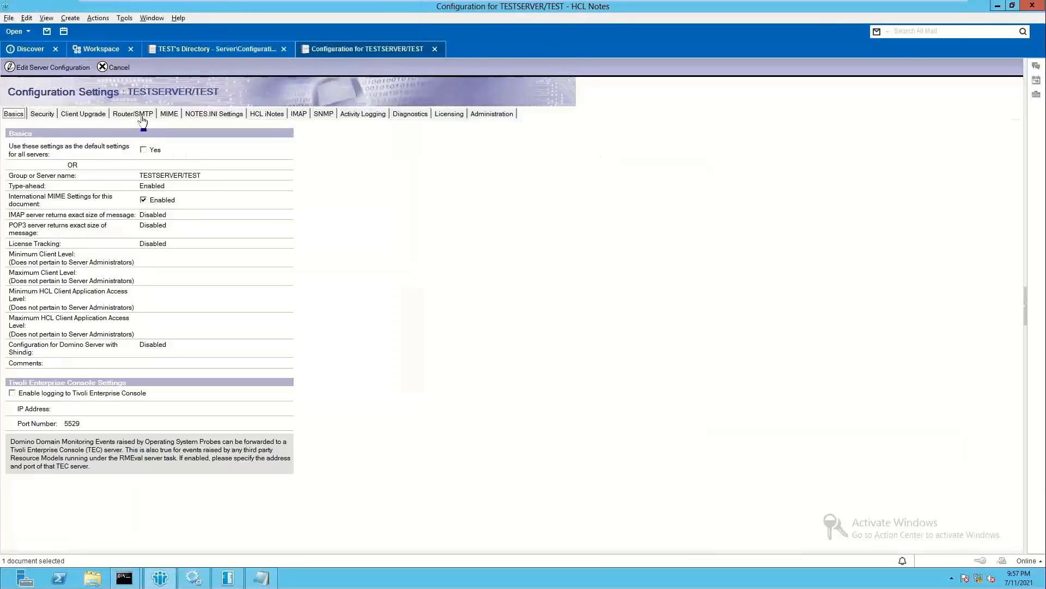
{"action": "left_click", "coordinate": [141, 115]}
{"action": "left_click", "coordinate": [87, 137]}
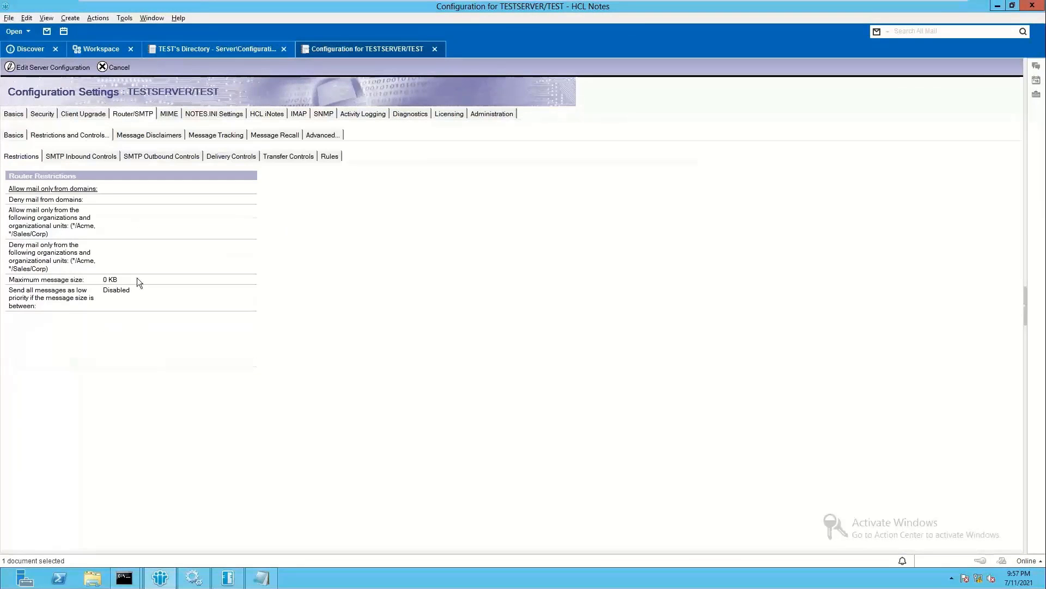
{"action": "left_click", "coordinate": [80, 156]}
{"action": "scroll", "coordinate": [298, 351], "scroll_direction": "down", "scroll_amount": 3}
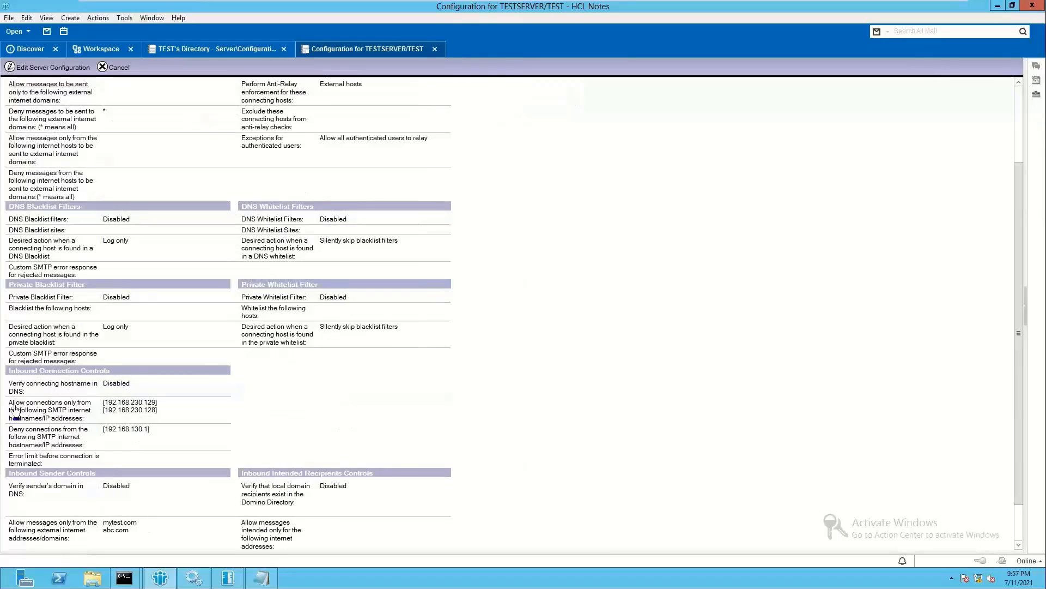
{"action": "left_click", "coordinate": [166, 434]}
{"action": "scroll", "coordinate": [125, 510], "scroll_direction": "down", "scroll_amount": 2}
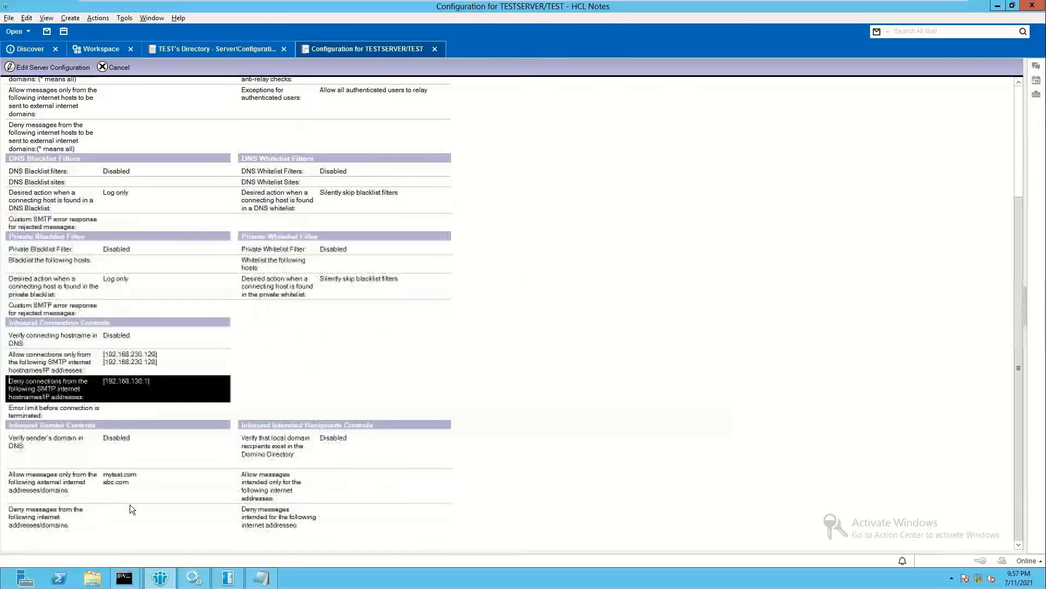